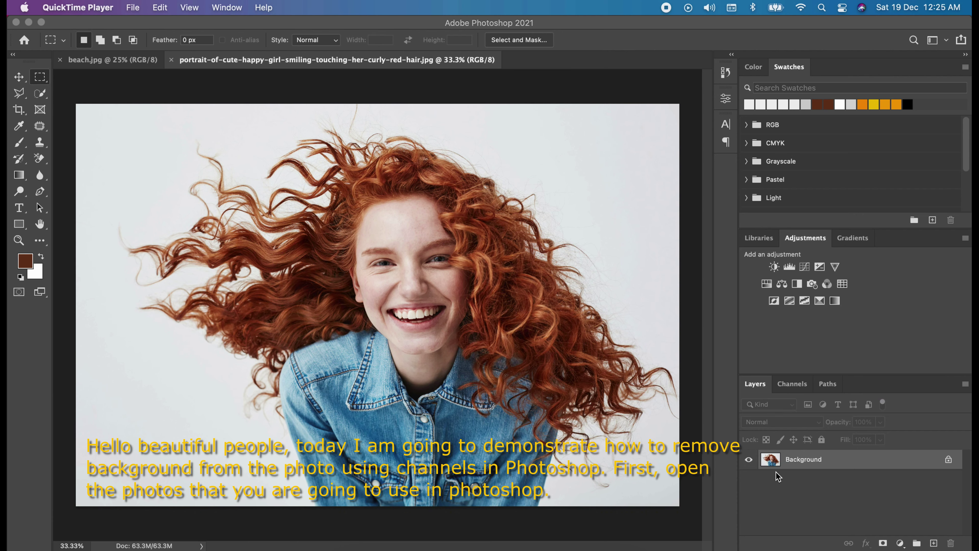
Step: Bring the Photoshop window with the portrait and beach.jpg documents open to the front
{"action": "left_click", "coordinate": [794, 463]}
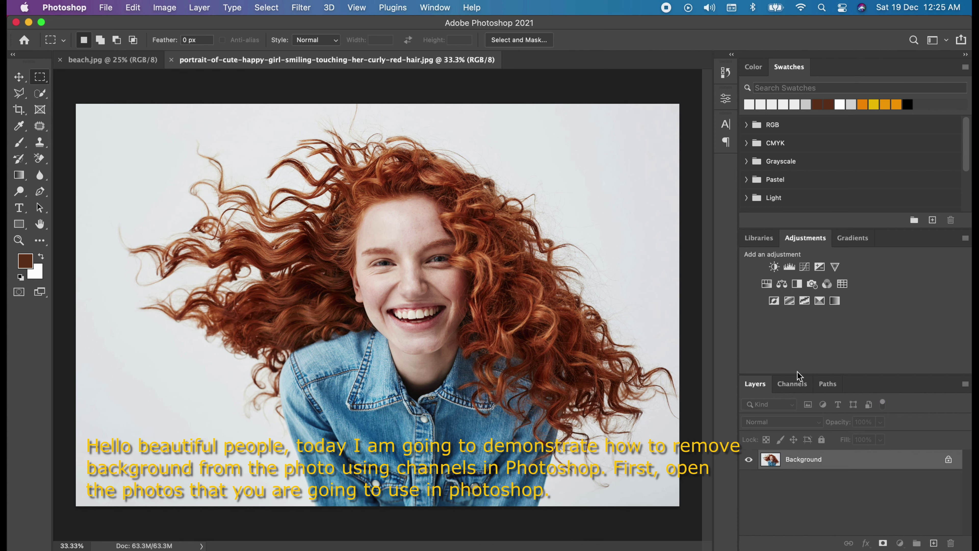
Step: Display the Channels panel listing the portrait's RGB, Red, Green and Blue channels
{"action": "left_click", "coordinate": [793, 384]}
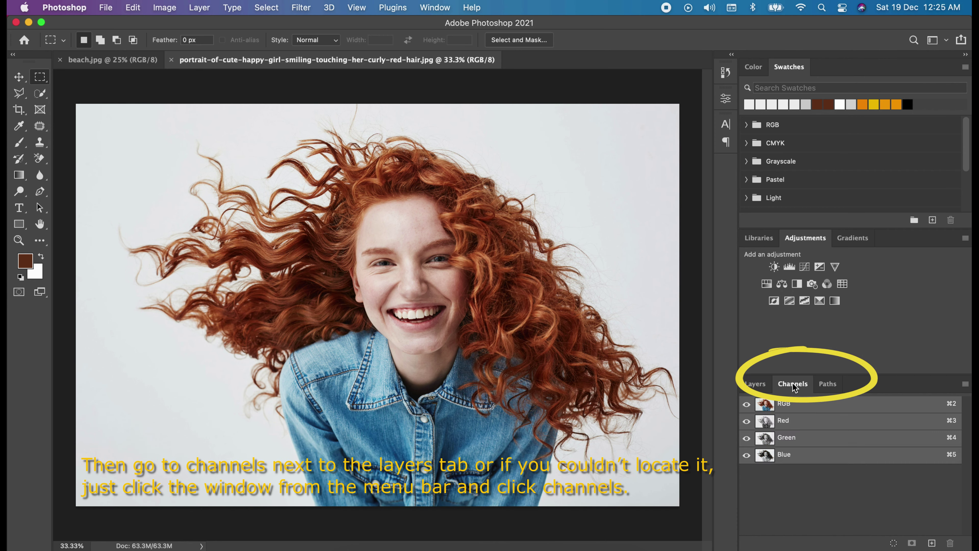
{"action": "left_click", "coordinate": [755, 384]}
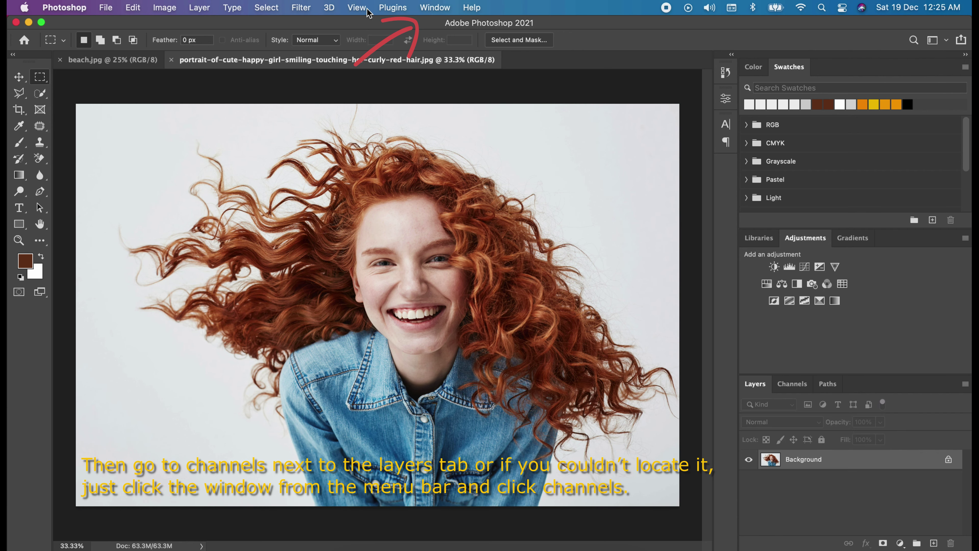
{"action": "left_click", "coordinate": [436, 7]}
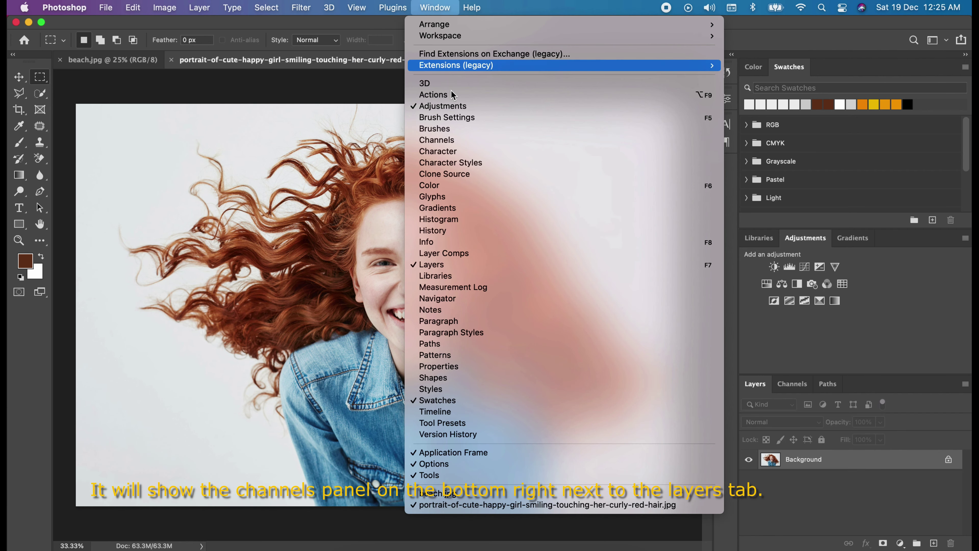
{"action": "left_click", "coordinate": [457, 140]}
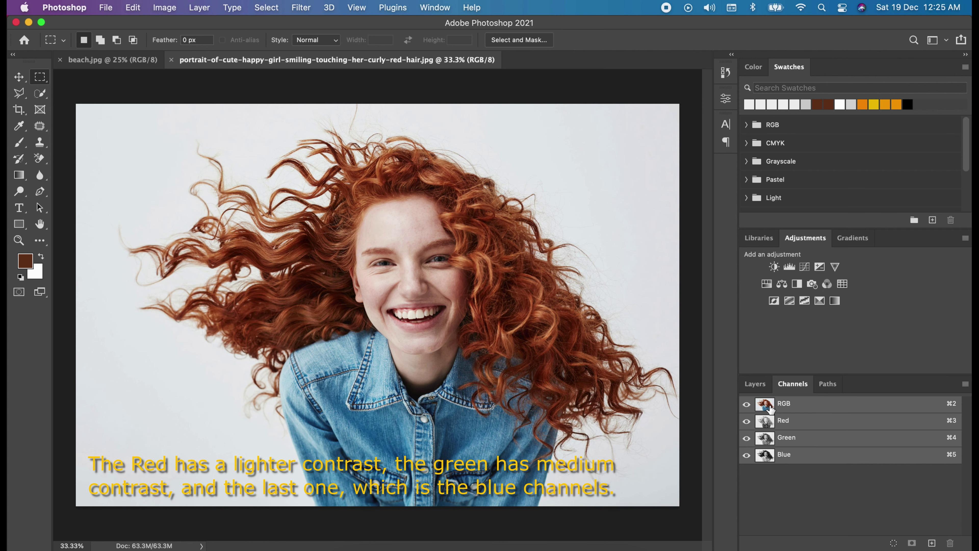
Step: Compare the Red, Green and Blue channels, then duplicate Blue as a Blue copy channel
{"action": "left_click", "coordinate": [765, 427]}
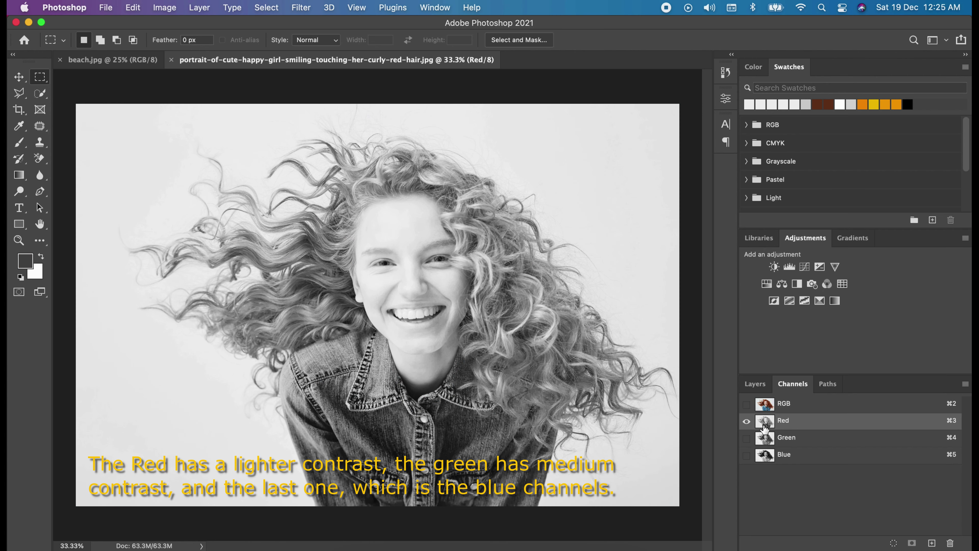
{"action": "left_click", "coordinate": [762, 439]}
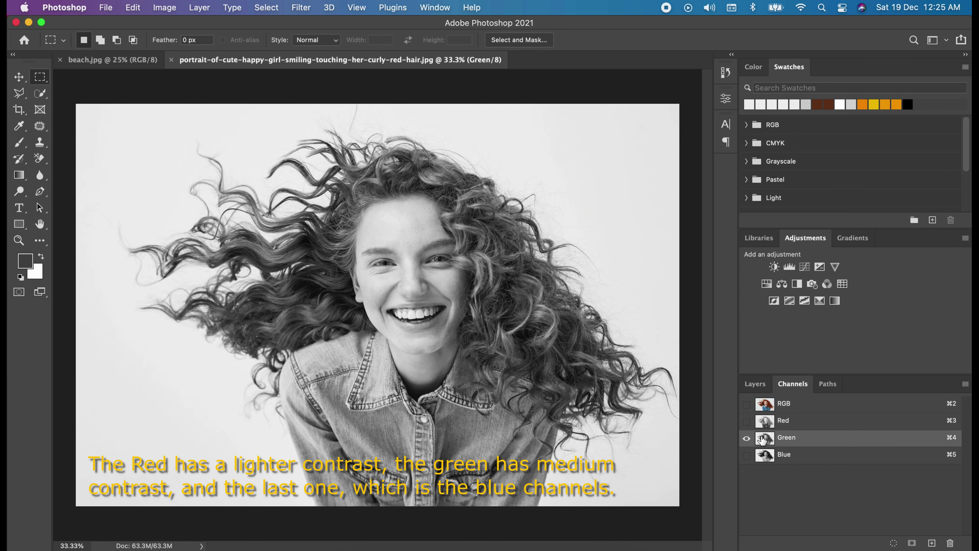
{"action": "left_click", "coordinate": [763, 459]}
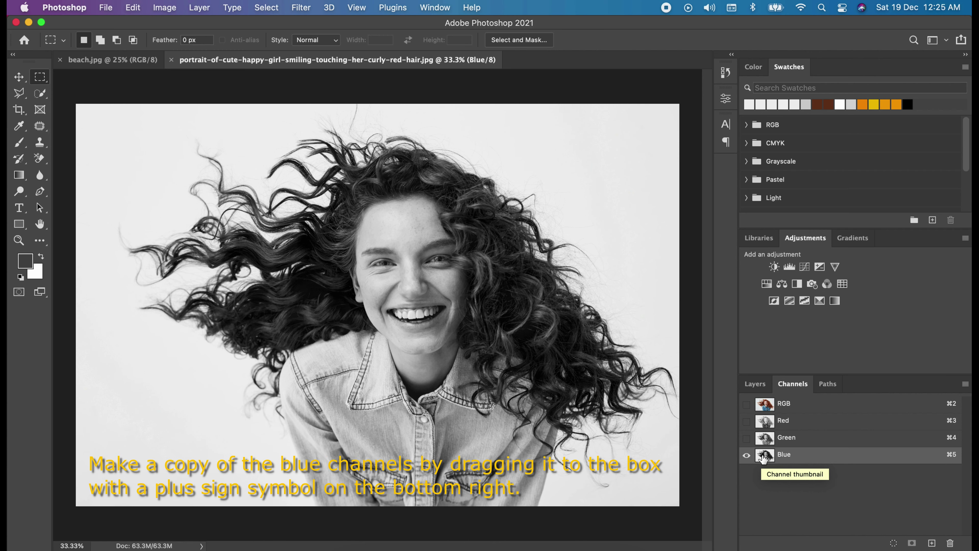
{"action": "left_click_drag", "start_coordinate": [763, 459], "coordinate": [932, 543]}
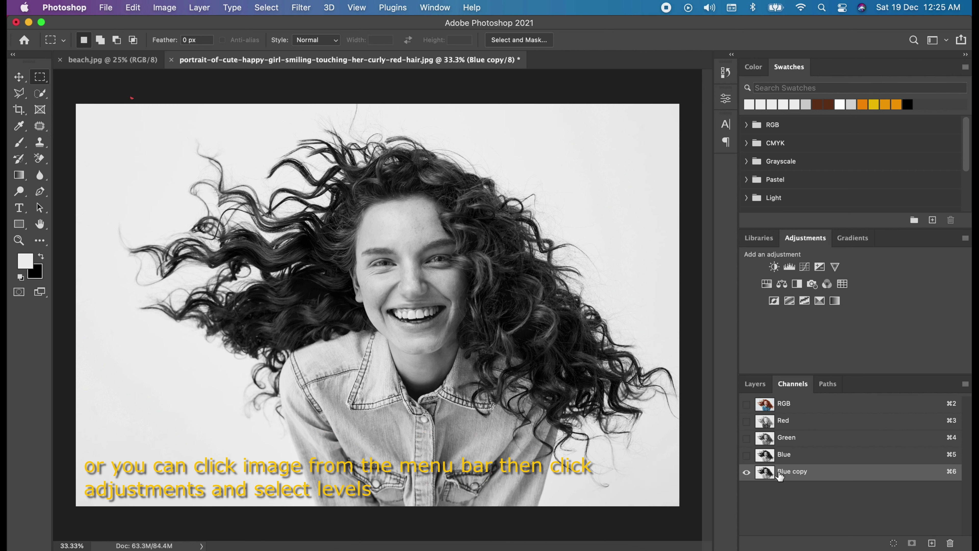
Step: Apply Levels to Blue copy with the Increase Contrast 3 preset, adjusted to 74, 0.57 and 225
{"action": "key", "text": "super+l"}
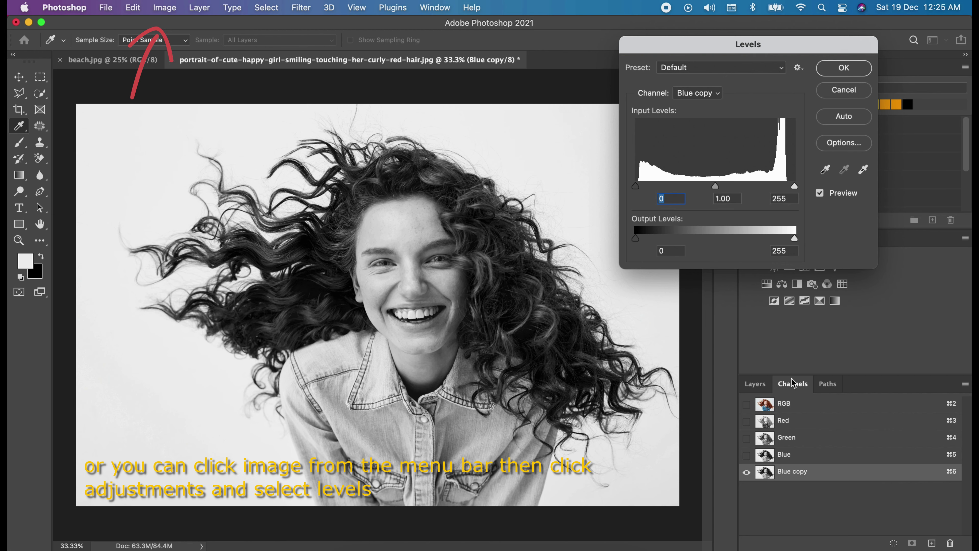
{"action": "key", "text": "Escape"}
{"action": "left_click", "coordinate": [165, 7]}
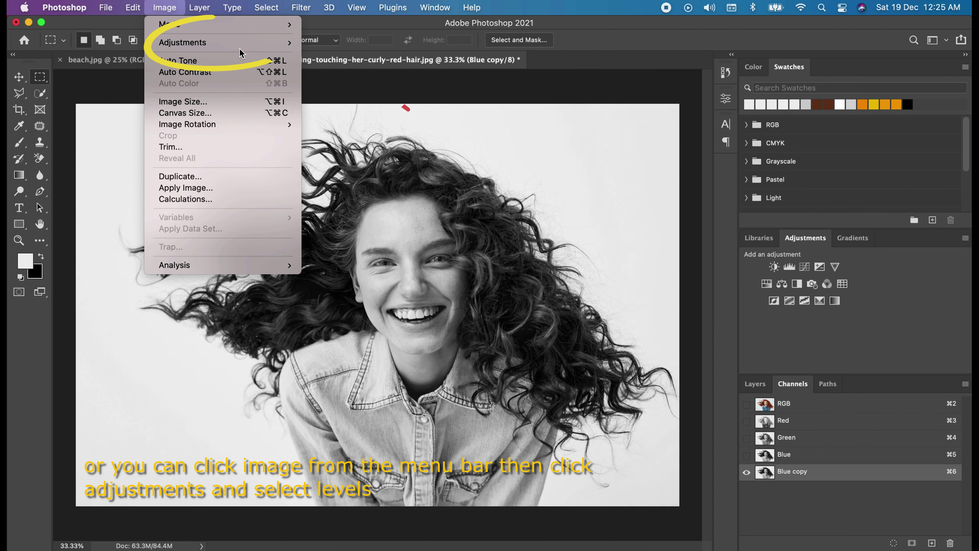
{"action": "mouse_move", "coordinate": [244, 45]}
{"action": "left_click", "coordinate": [328, 53]}
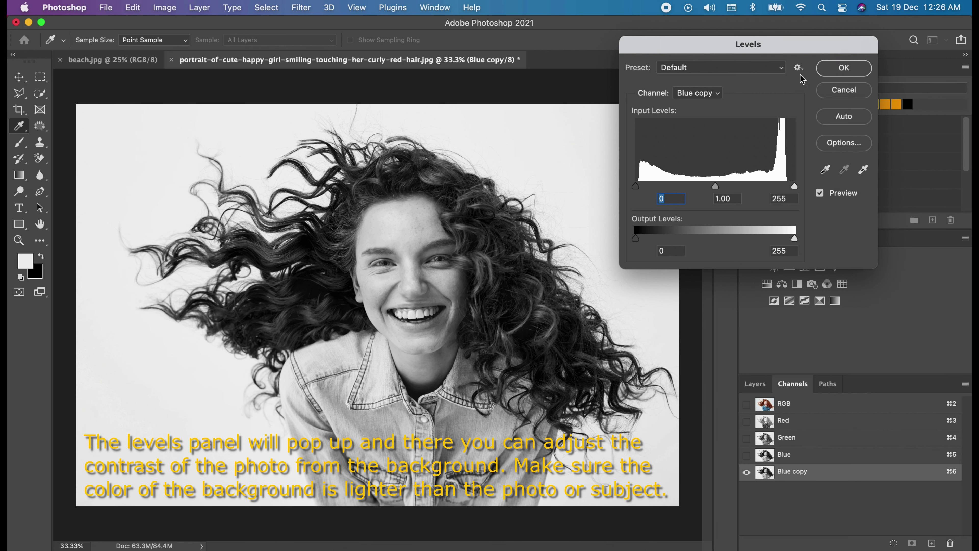
{"action": "left_click", "coordinate": [752, 68]}
{"action": "left_click", "coordinate": [732, 122]}
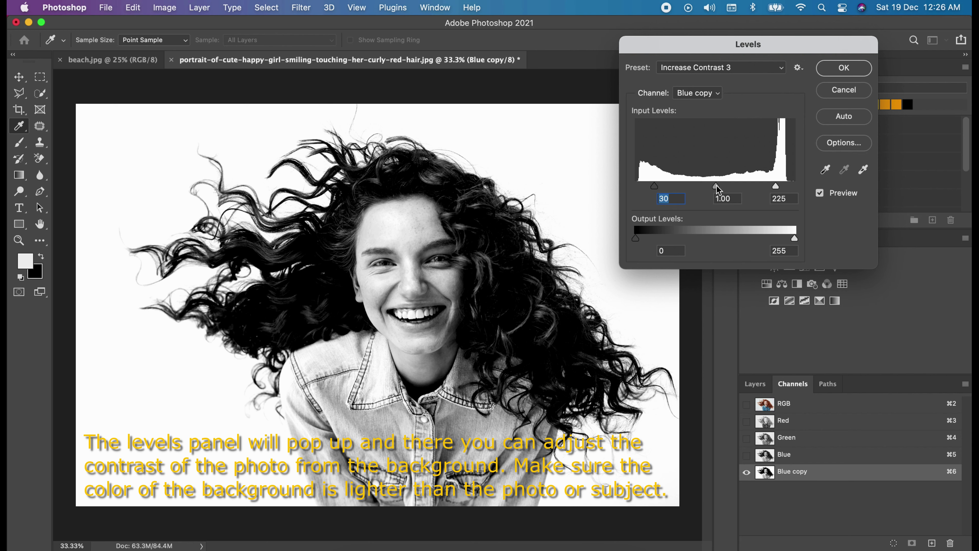
{"action": "left_click_drag", "start_coordinate": [716, 185], "coordinate": [736, 186]}
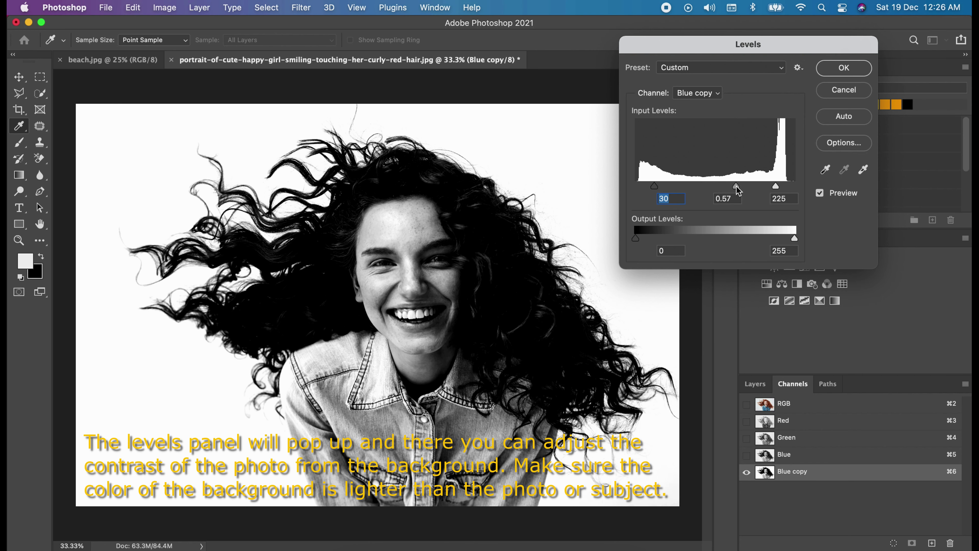
{"action": "key", "text": "Tab"}
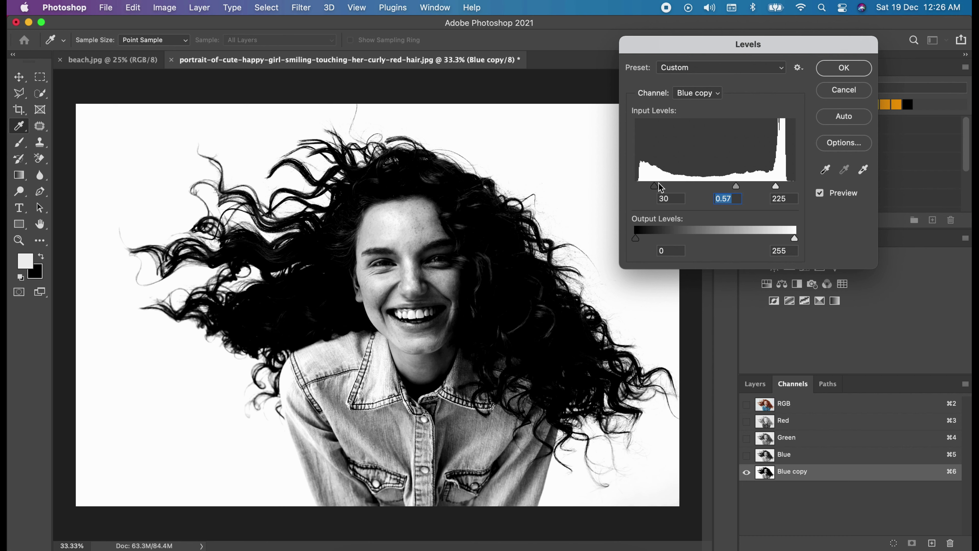
{"action": "left_click_drag", "start_coordinate": [659, 187], "coordinate": [681, 184]}
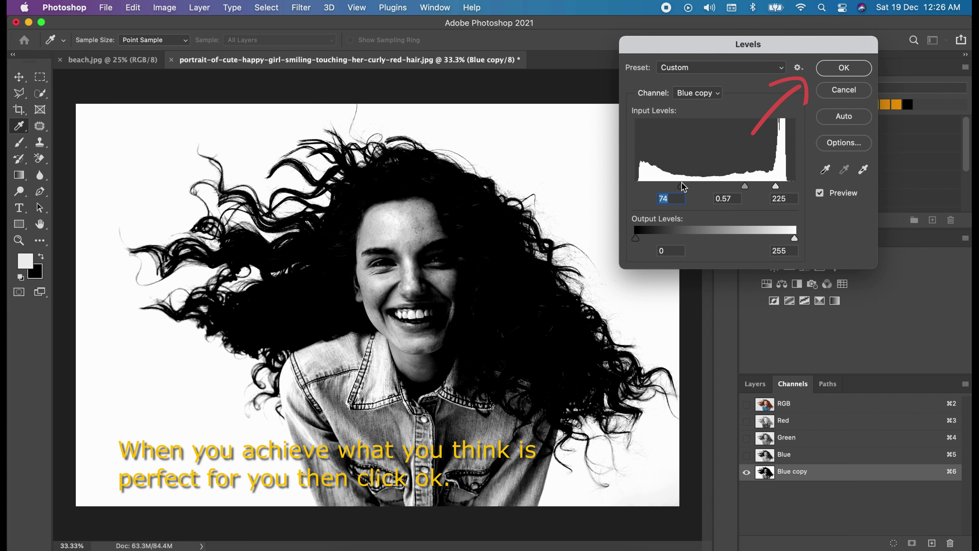
Step: Confirm Levels, load Blue copy as a selection, and return to the RGB image's layers
{"action": "left_click", "coordinate": [844, 67]}
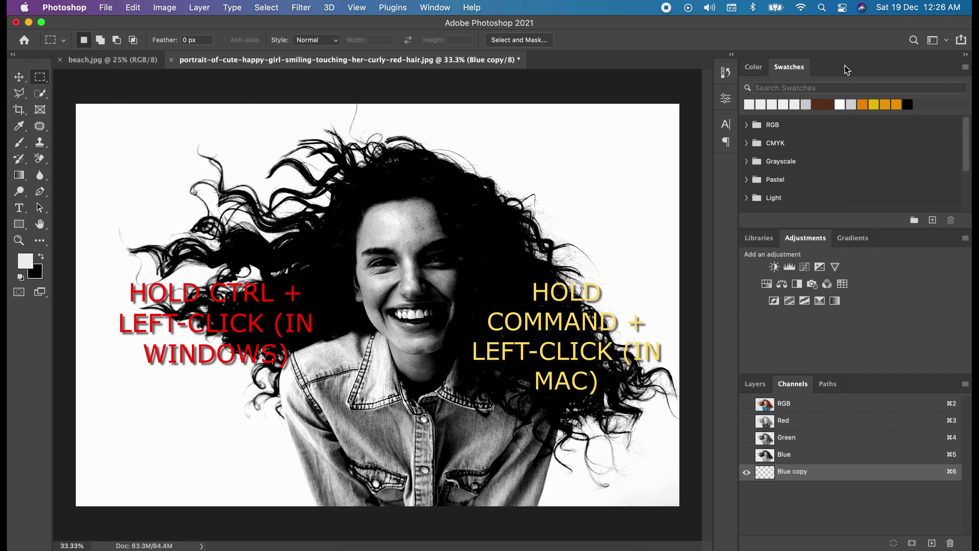
{"action": "left_click", "coordinate": [765, 472], "text": "super"}
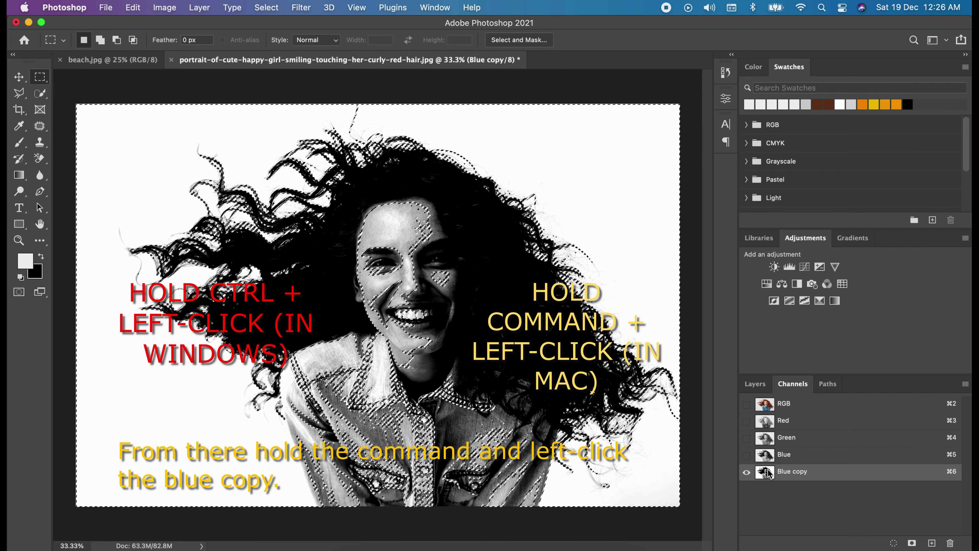
{"action": "left_click", "coordinate": [763, 401]}
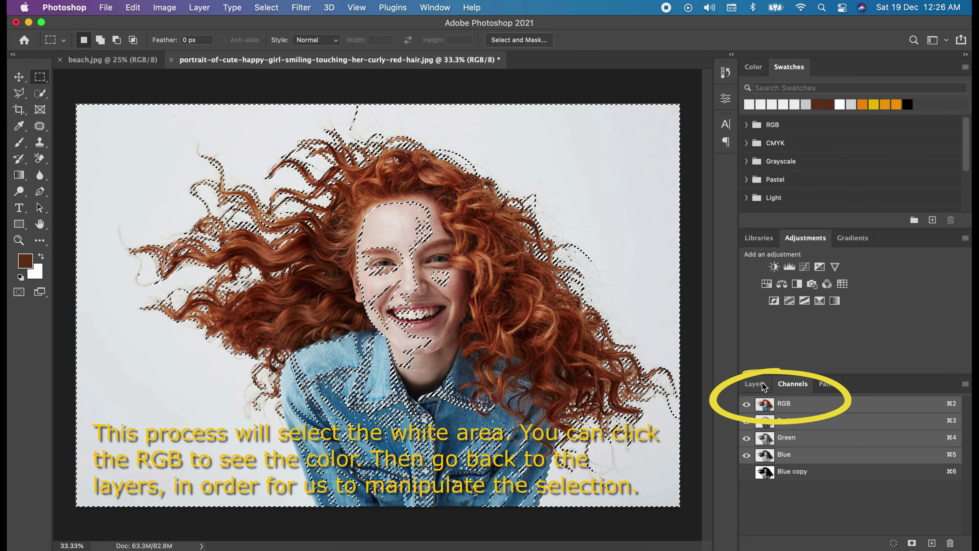
{"action": "left_click", "coordinate": [762, 385]}
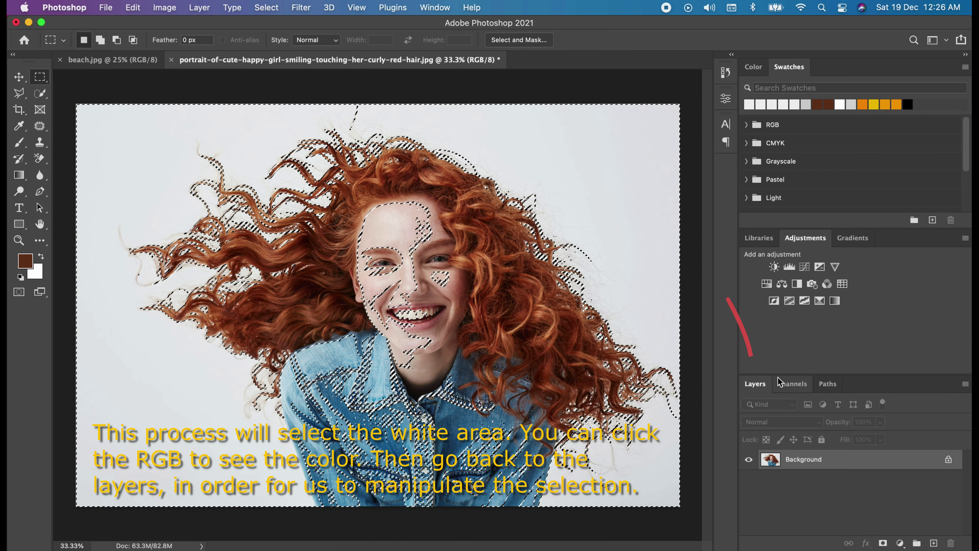
{"action": "left_click", "coordinate": [18, 93]}
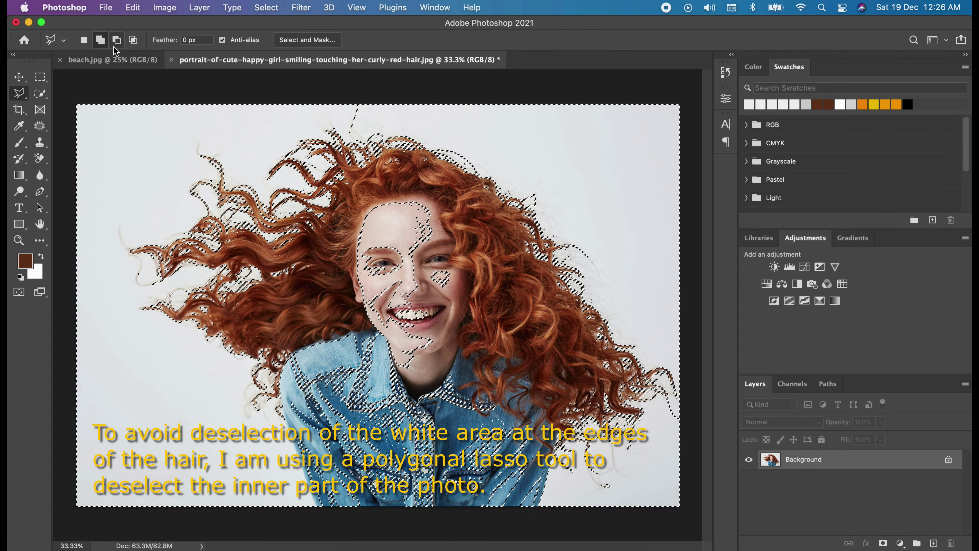
Step: Subtract a polygon around the face and denim jacket from the selection
{"action": "left_click", "coordinate": [101, 40]}
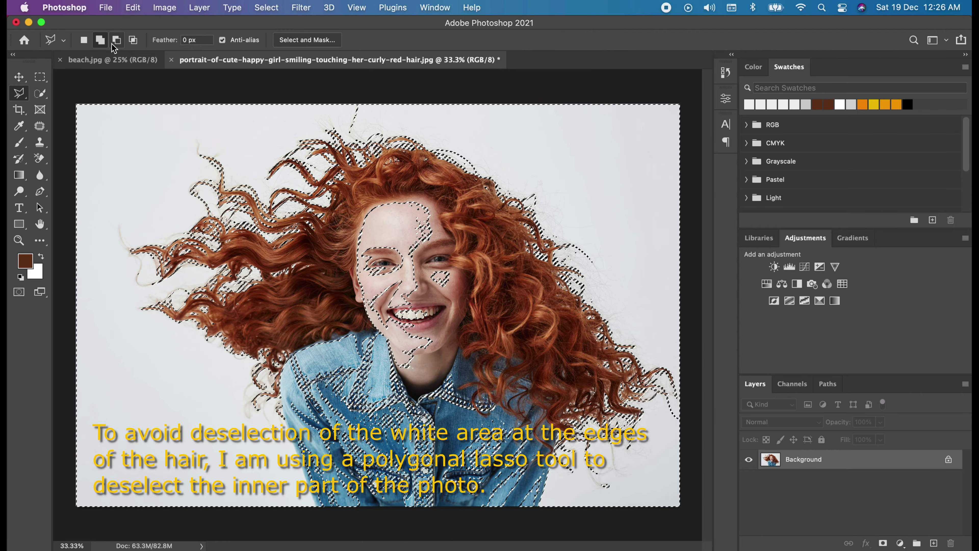
{"action": "left_click", "coordinate": [115, 41]}
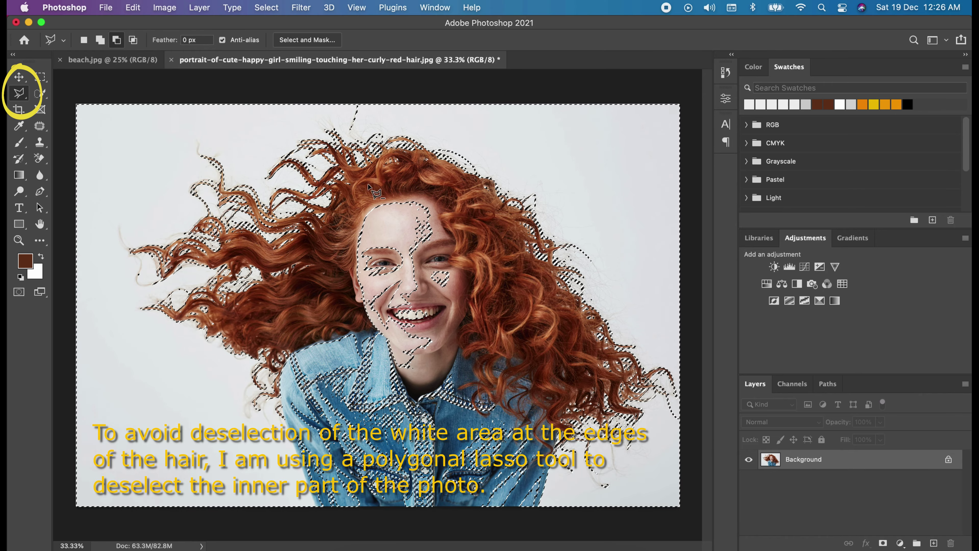
{"action": "left_click", "coordinate": [385, 184]}
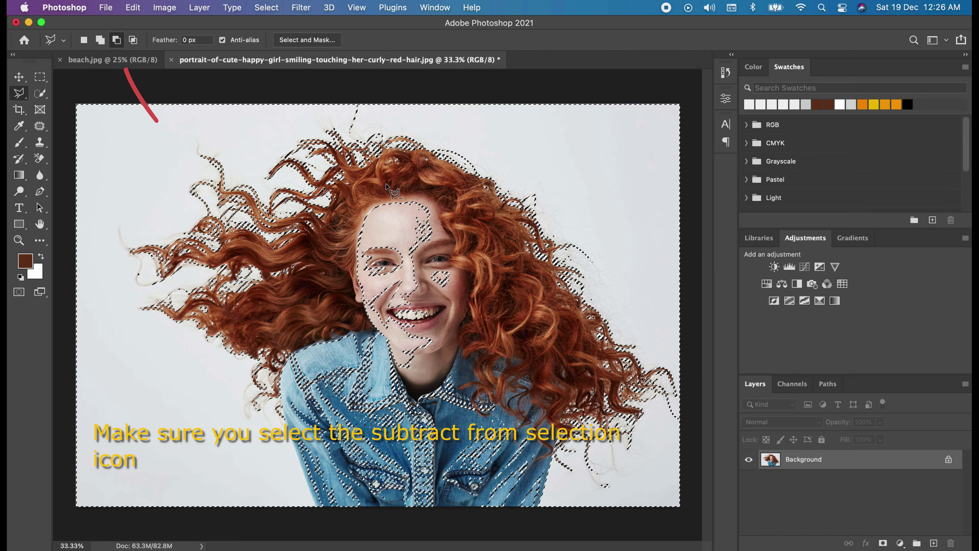
{"action": "left_click", "coordinate": [478, 225]}
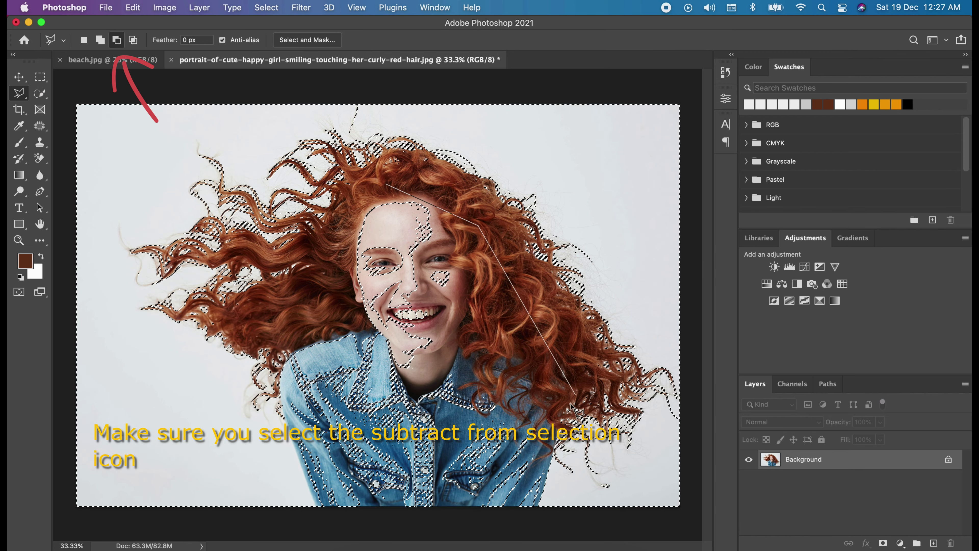
{"action": "left_click", "coordinate": [556, 411]}
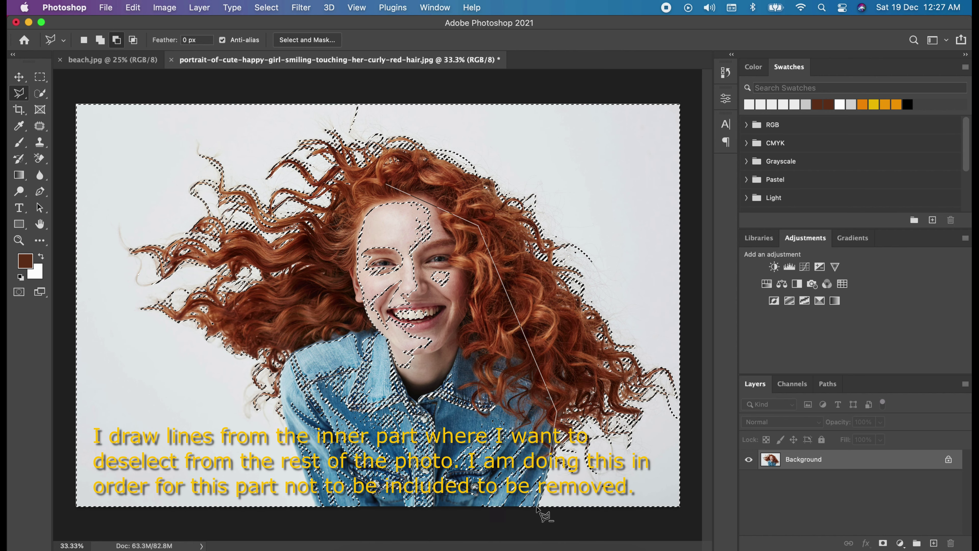
{"action": "left_click", "coordinate": [315, 507]}
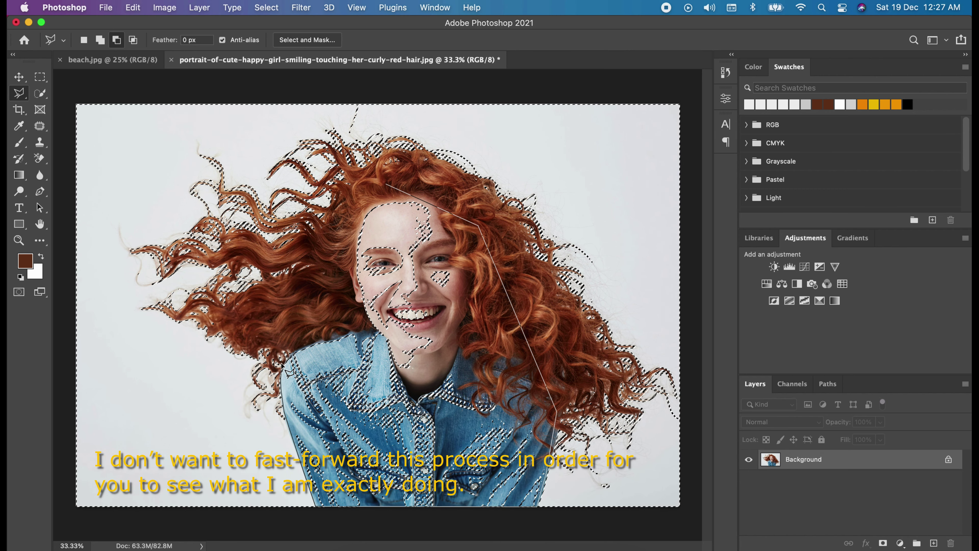
{"action": "left_click", "coordinate": [294, 350]}
{"action": "left_click", "coordinate": [354, 212]}
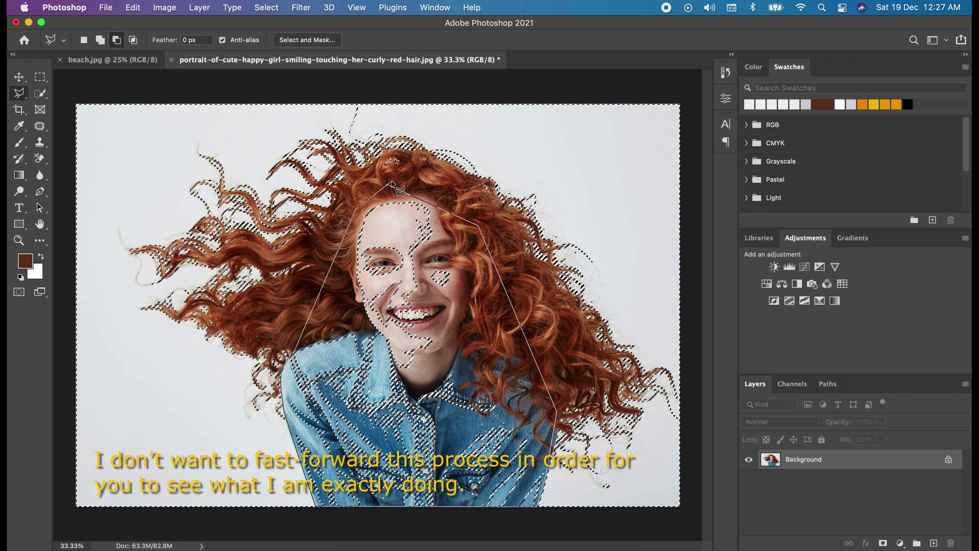
{"action": "left_click", "coordinate": [386, 185]}
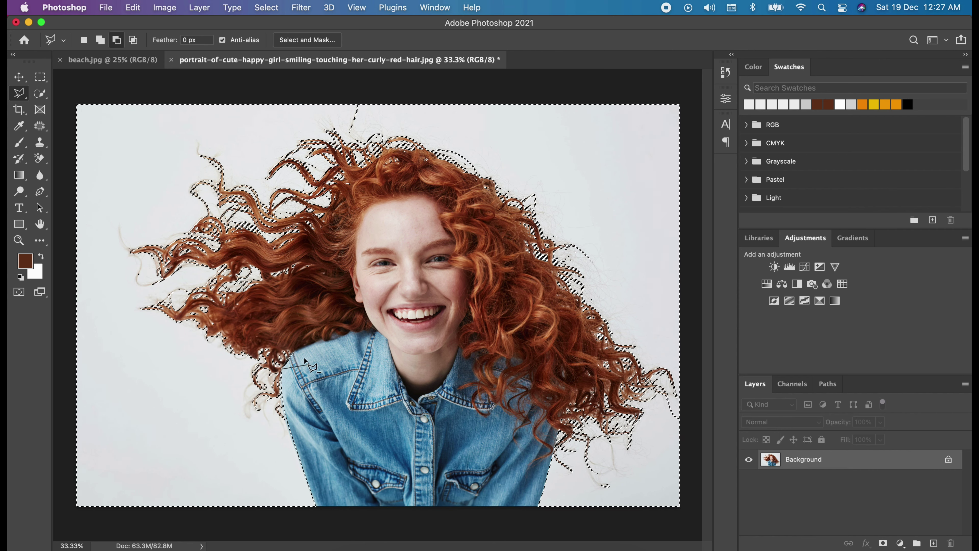
Step: Subtract the left shoulder and remaining jacket areas from the selection
{"action": "left_click", "coordinate": [295, 353]}
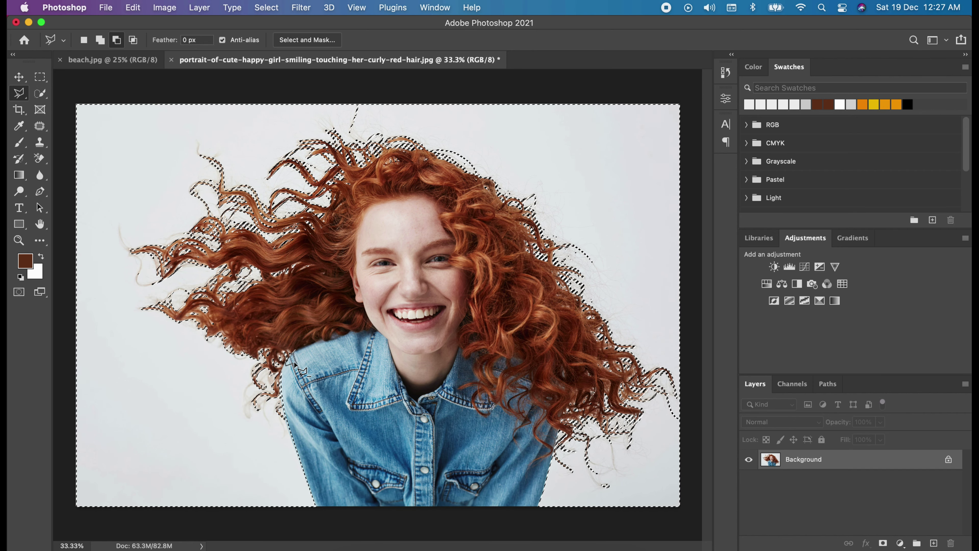
{"action": "left_click", "coordinate": [285, 363]}
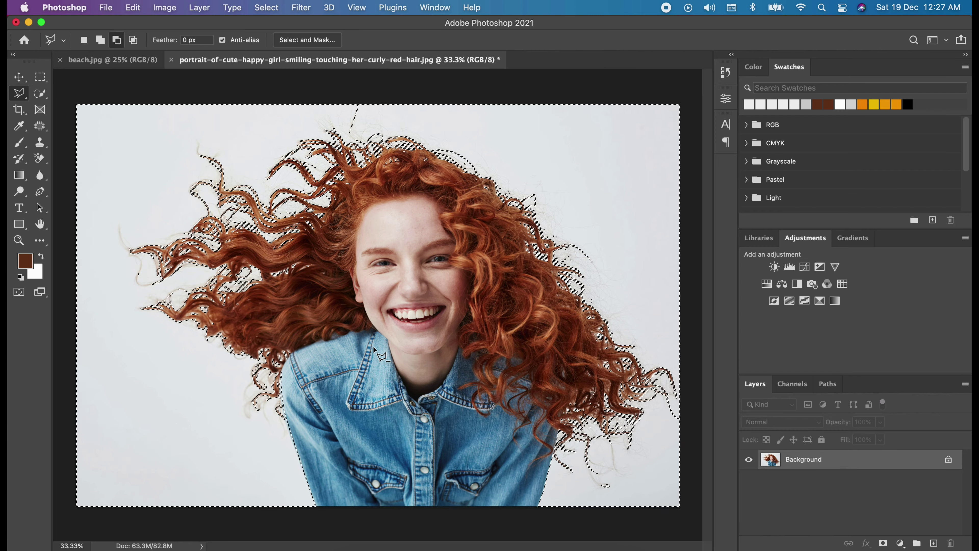
{"action": "scroll", "coordinate": [373, 347], "scroll_direction": "up", "scroll_amount": 3}
{"action": "scroll", "coordinate": [373, 347], "scroll_direction": "up", "scroll_amount": 1}
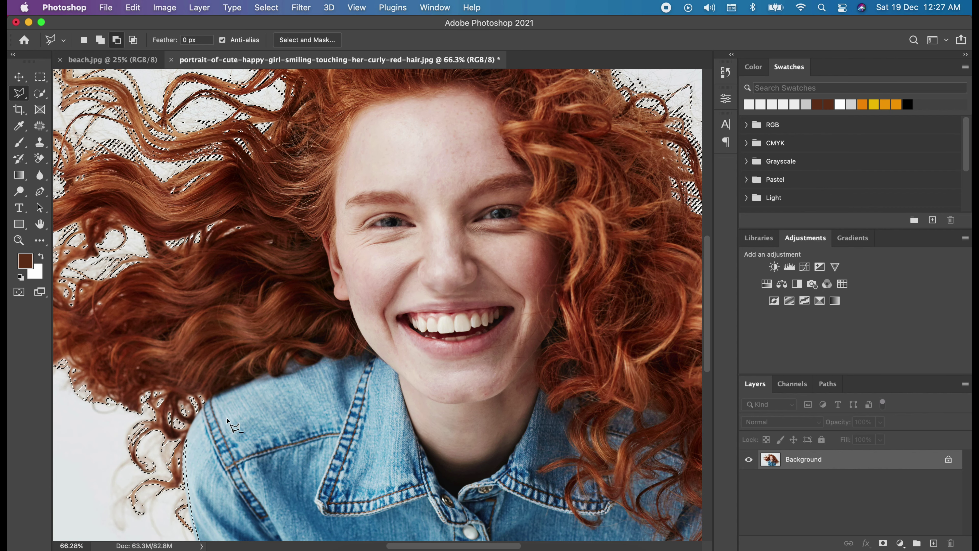
{"action": "scroll", "coordinate": [434, 429], "scroll_direction": "down", "scroll_amount": 3}
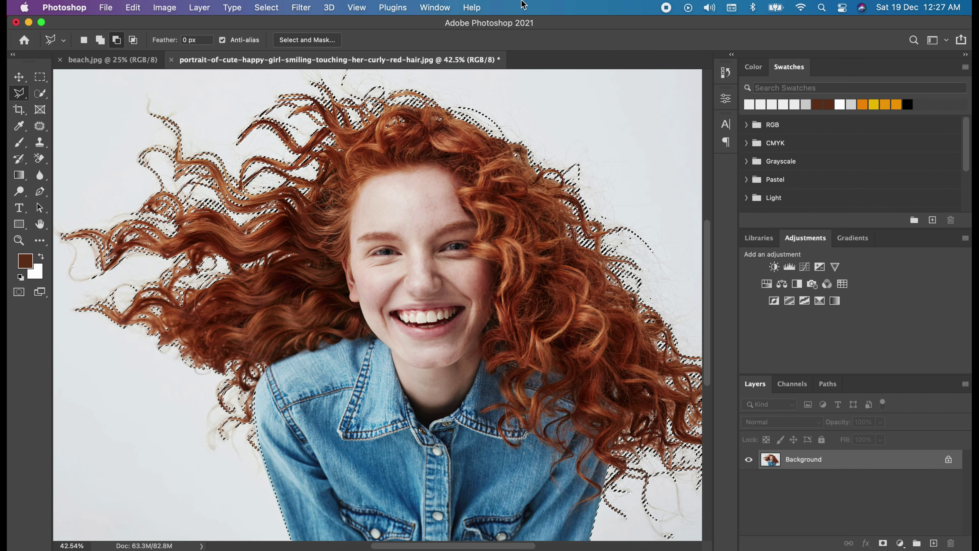
{"action": "scroll", "coordinate": [422, 398], "scroll_direction": "down", "scroll_amount": 3}
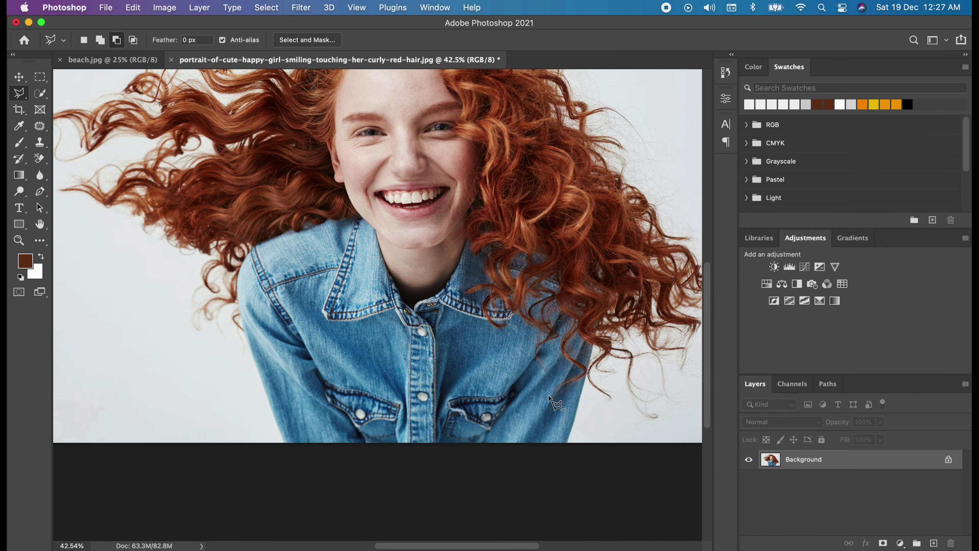
{"action": "scroll", "coordinate": [550, 397], "scroll_direction": "down", "scroll_amount": 2}
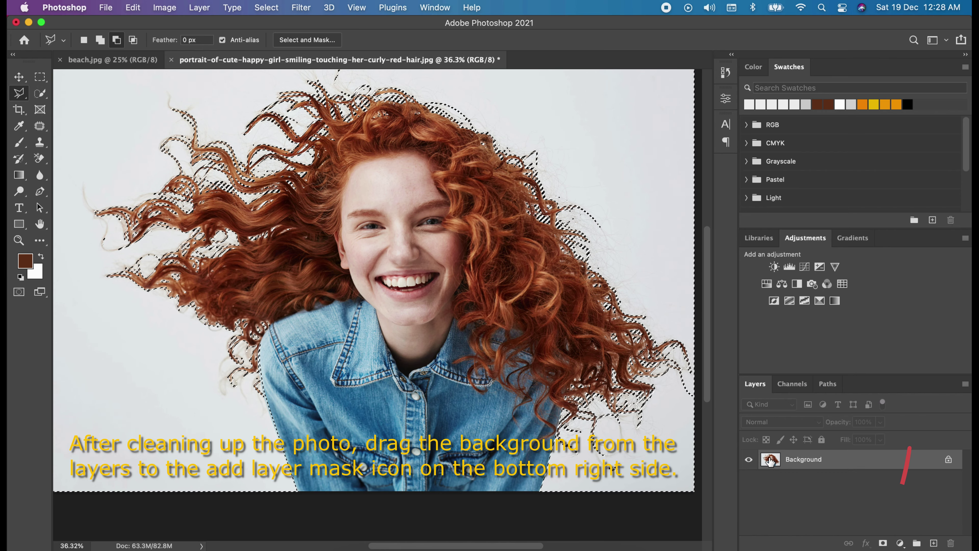
Step: Turn the selection into a layer mask and invert it so only the woman shows
{"action": "left_click_drag", "start_coordinate": [770, 461], "coordinate": [883, 542]}
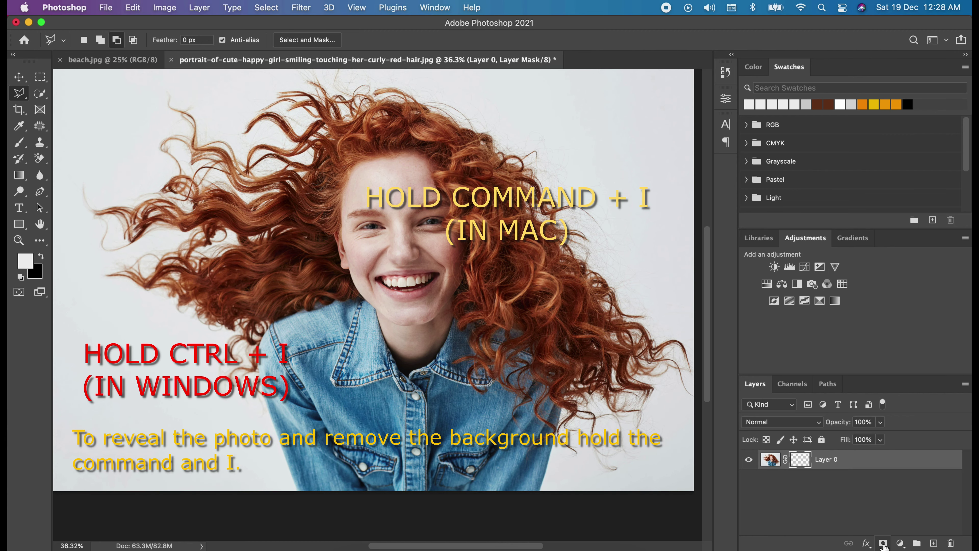
{"action": "key", "text": "super+i"}
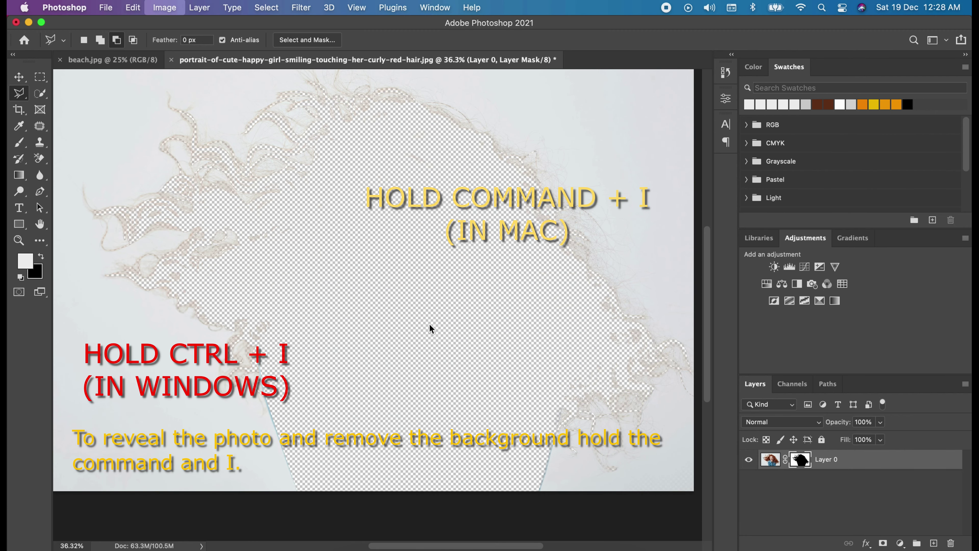
{"action": "key", "text": "super+i"}
{"action": "scroll", "coordinate": [429, 324], "scroll_direction": "down", "scroll_amount": 3}
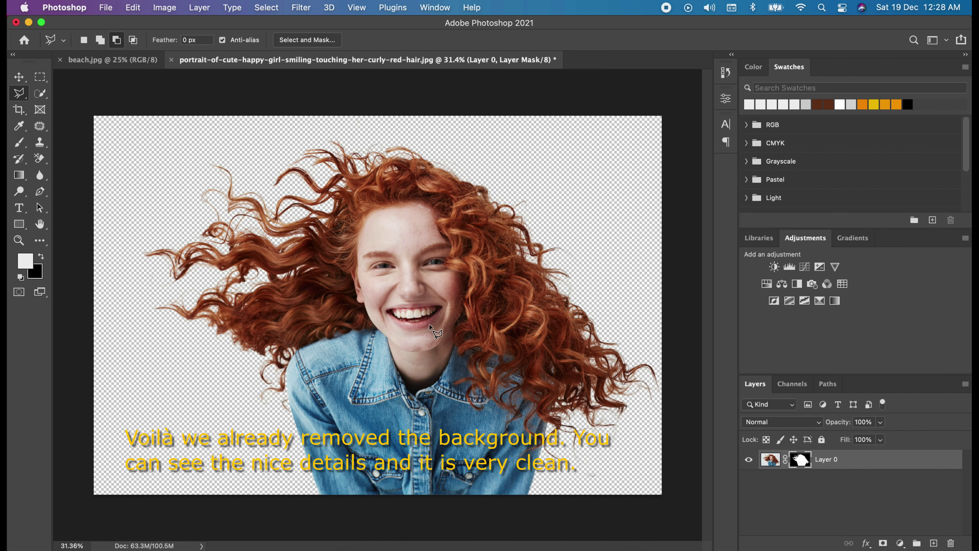
Step: Apply the layer mask permanently to Layer 0
{"action": "key", "text": "super+a"}
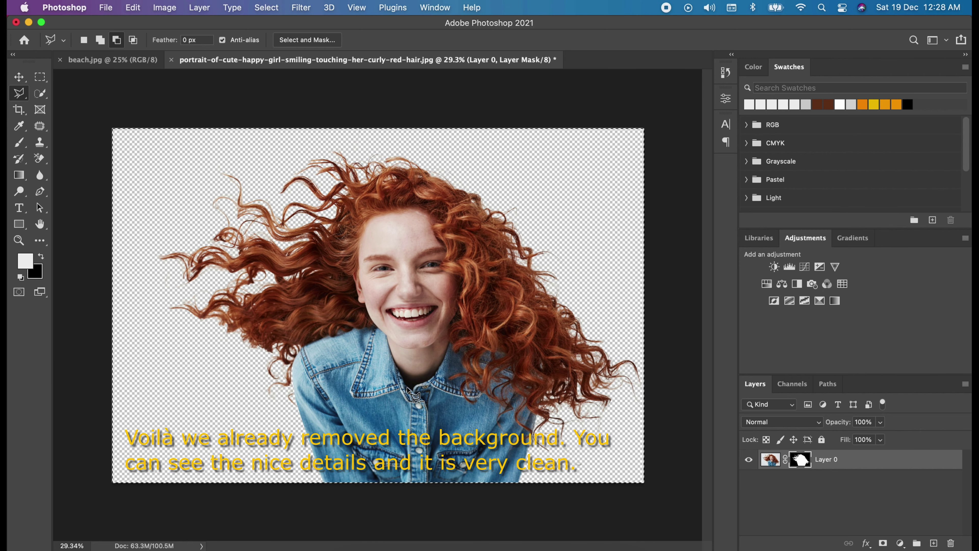
{"action": "right_click", "coordinate": [803, 460]}
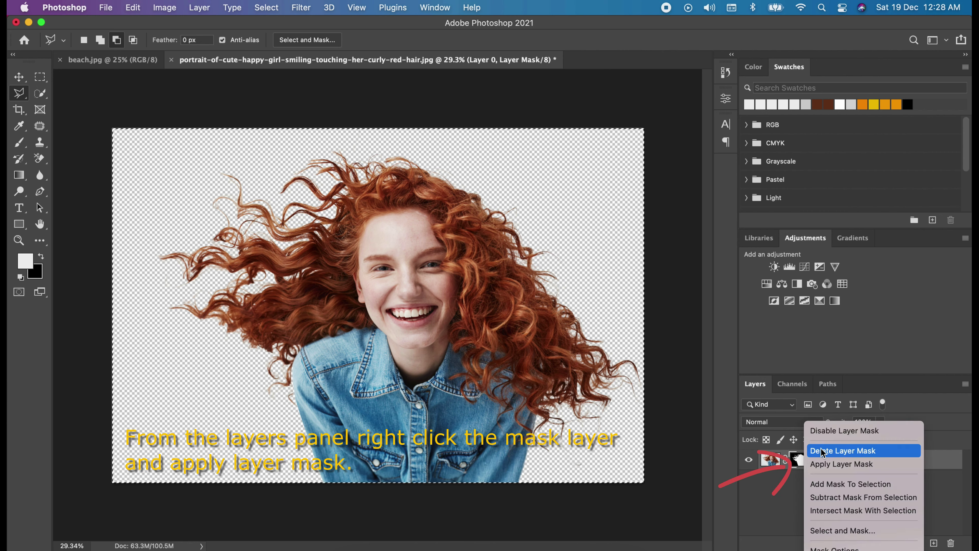
{"action": "left_click", "coordinate": [821, 464]}
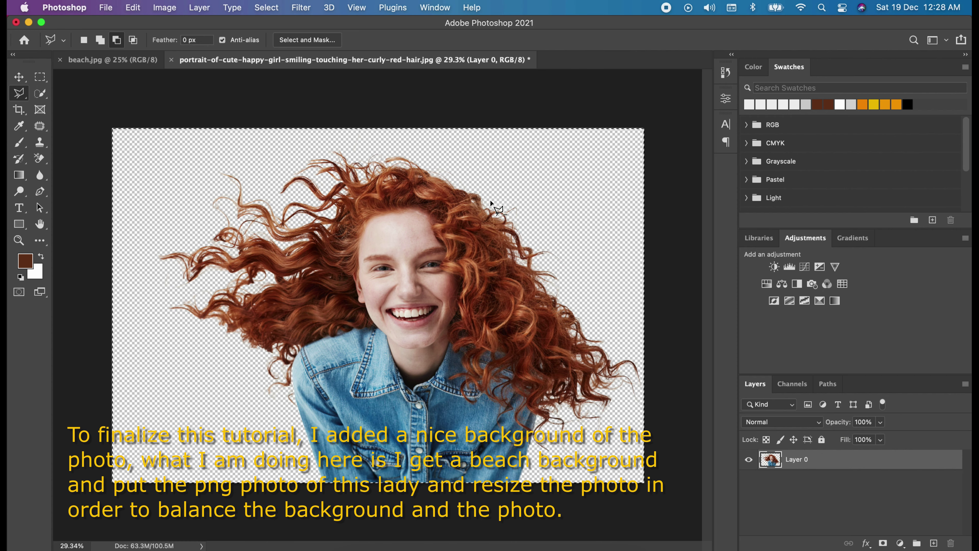
Step: Copy the cutout into beach.jpg as Layer 1 and shift it down-left over the beach at 100%
{"action": "left_click_drag", "start_coordinate": [490, 201], "coordinate": [324, 173]}
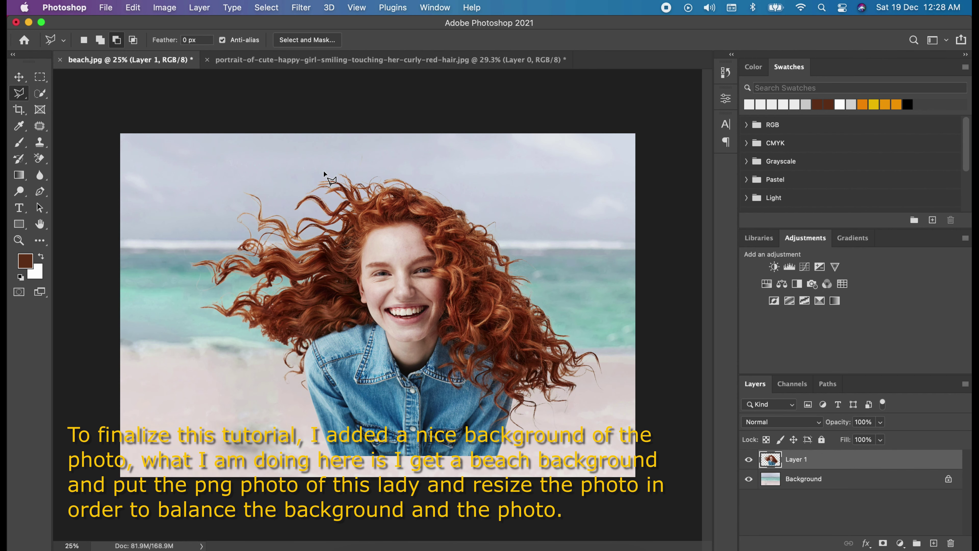
{"action": "key", "text": "ctrl+t"}
{"action": "left_click_drag", "start_coordinate": [405, 277], "coordinate": [398, 311]}
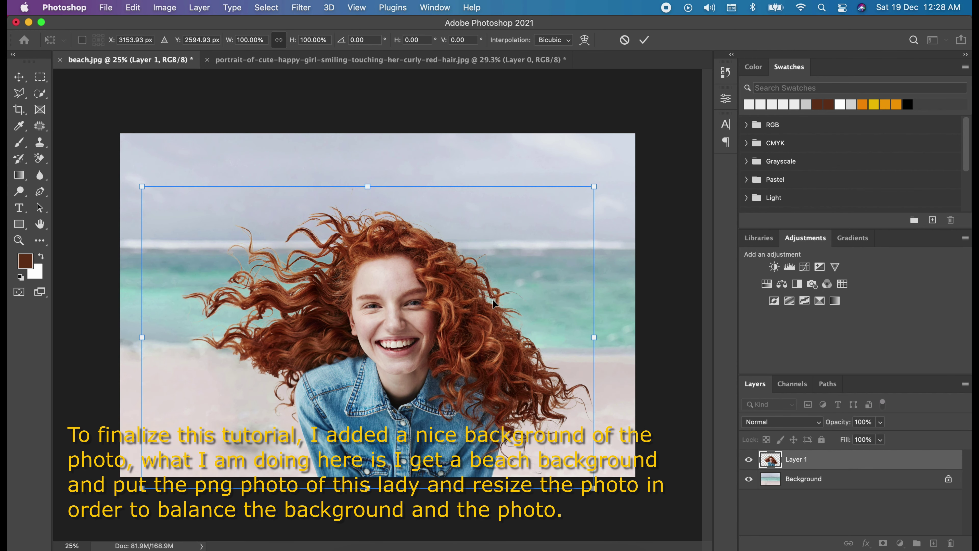
{"action": "left_click_drag", "start_coordinate": [439, 425], "coordinate": [444, 424]}
{"action": "key", "text": "Return"}
{"action": "key", "text": "l"}
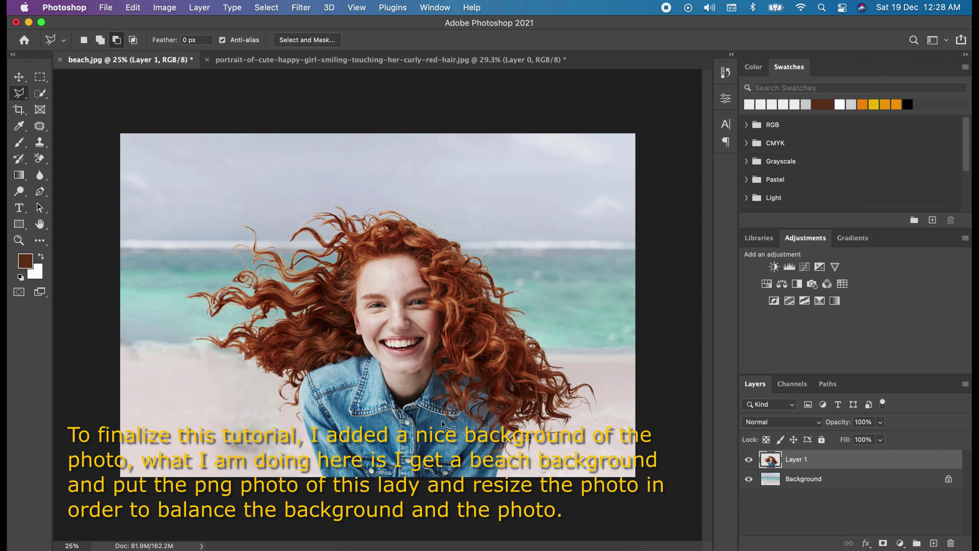